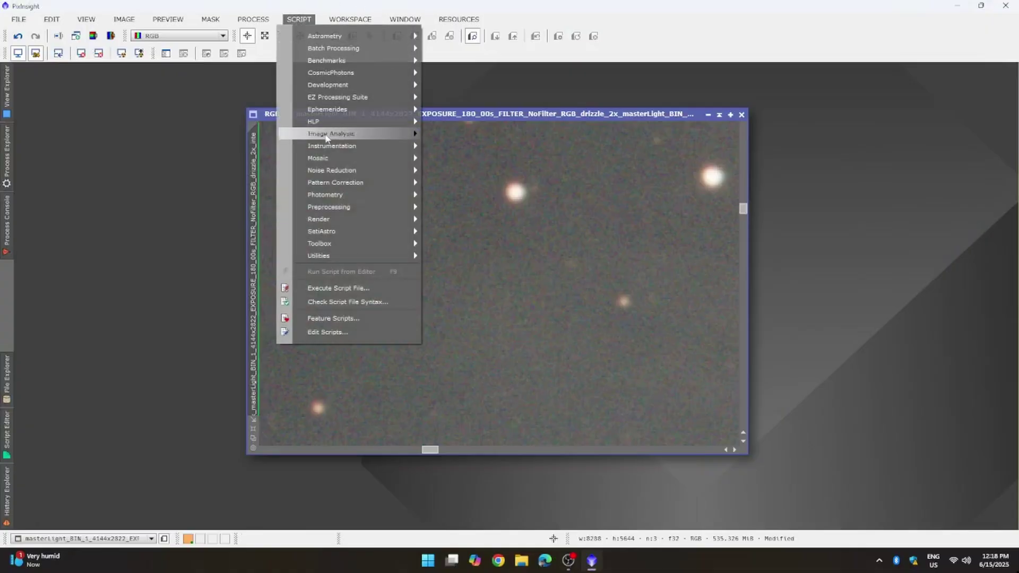
- Run SetiAstro Cosmic Clarity - Sharpen on the master light image with GPU acceleration disabled
mouse_move(336, 232)
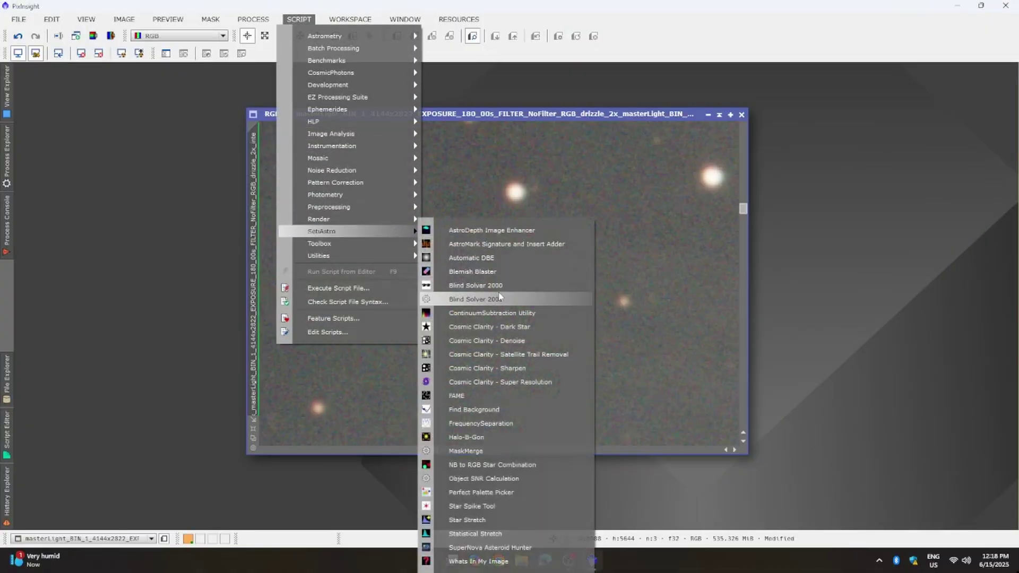
left_click(523, 368)
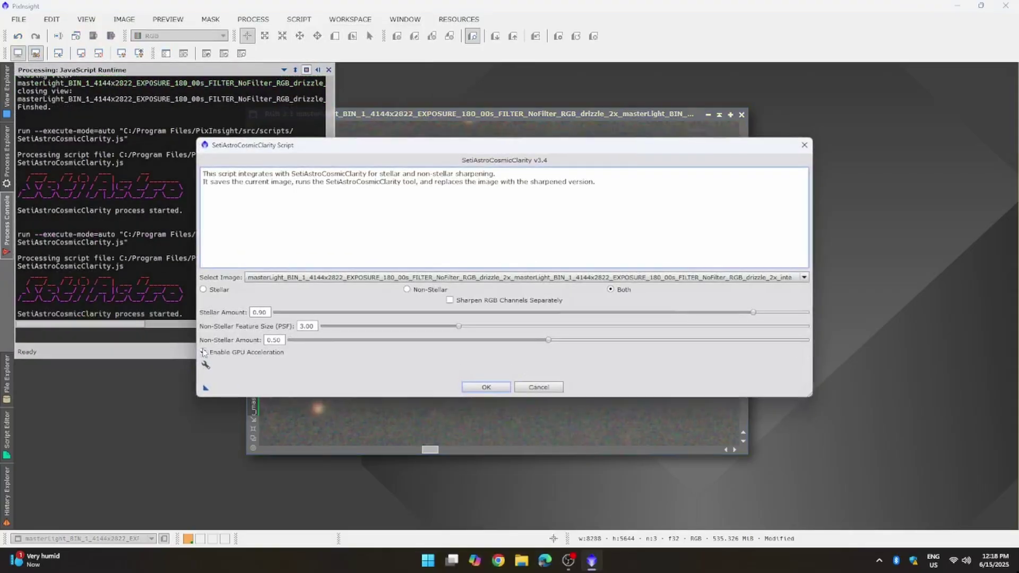
left_click(204, 353)
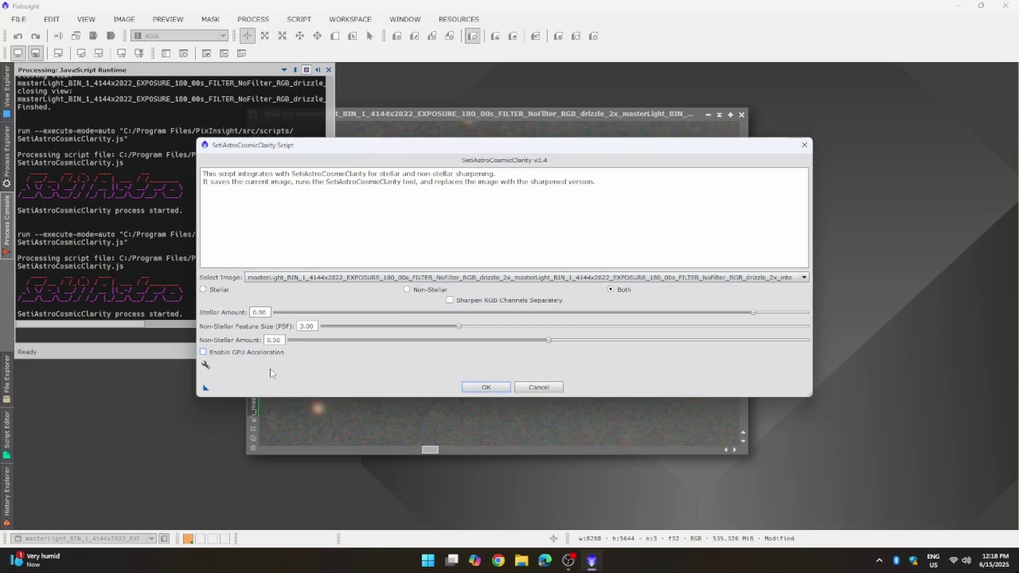
left_click(488, 387)
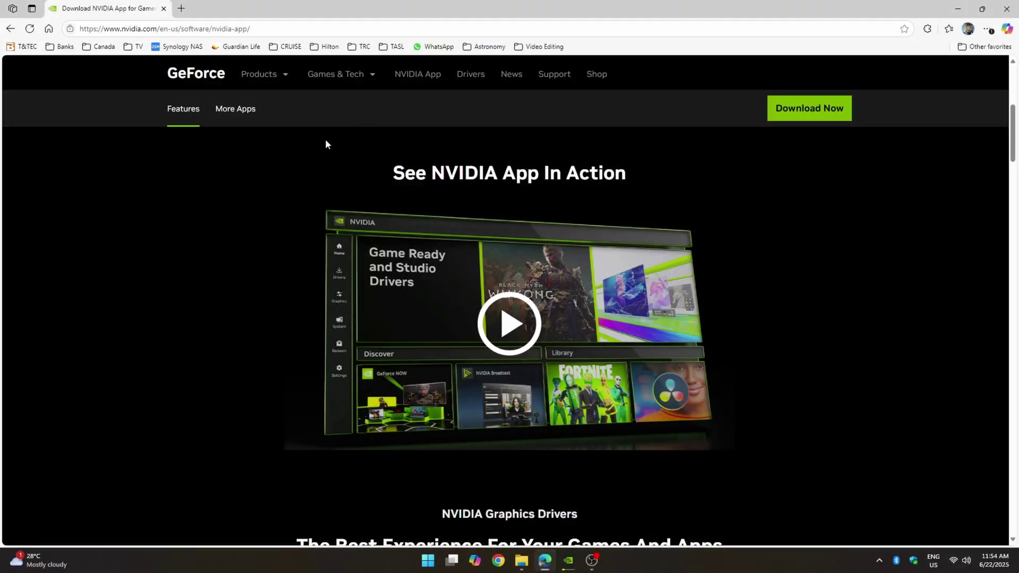
- Scroll to the top of the NVIDIA App page to show the Download Now offer
scroll(319, 144, "up", 3)
scroll(311, 148, "up", 3)
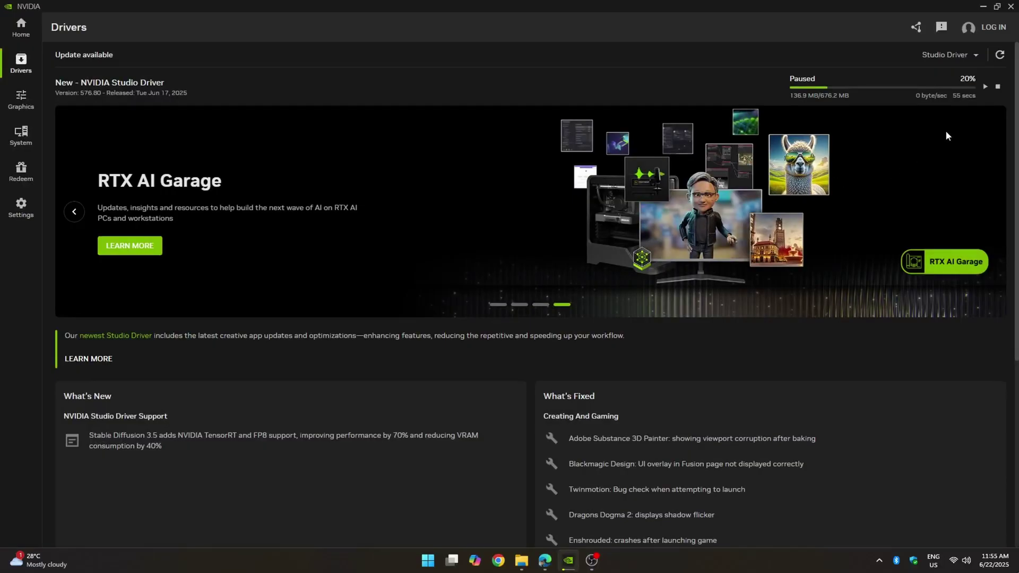
- Resume the Studio Driver 576.80 download and start its custom installation
left_click(984, 88)
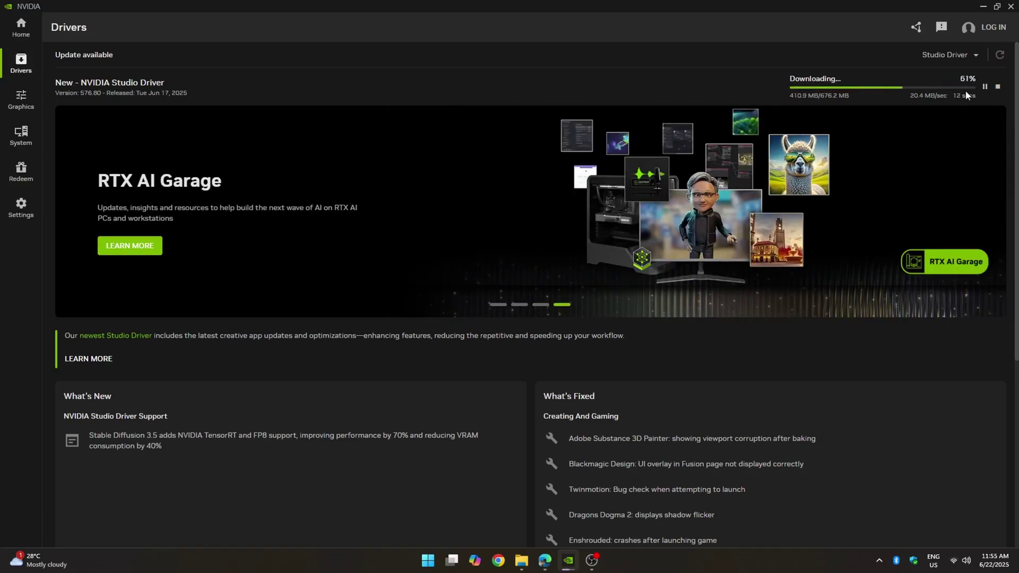
left_click(983, 86)
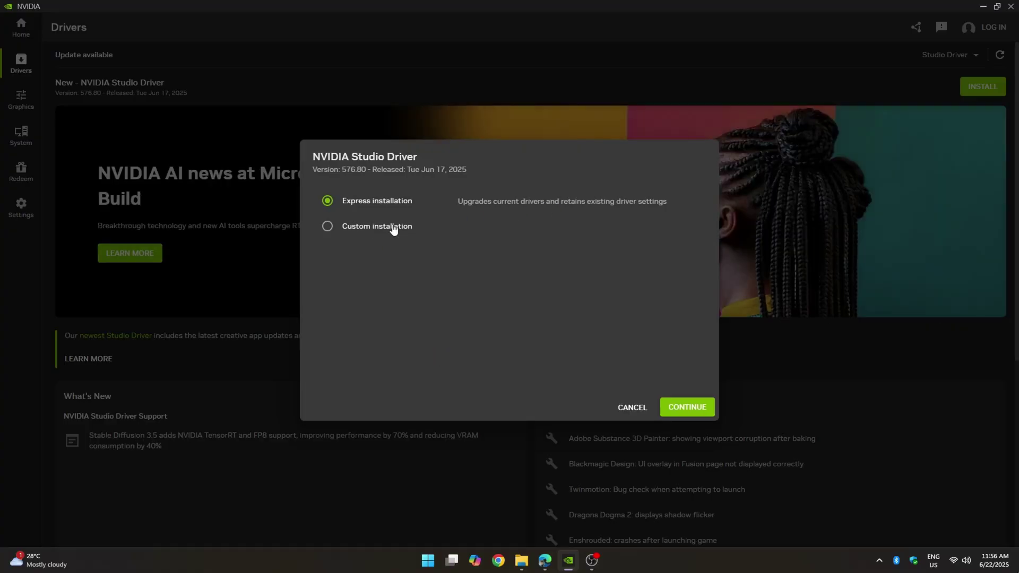
left_click(398, 229)
left_click(683, 407)
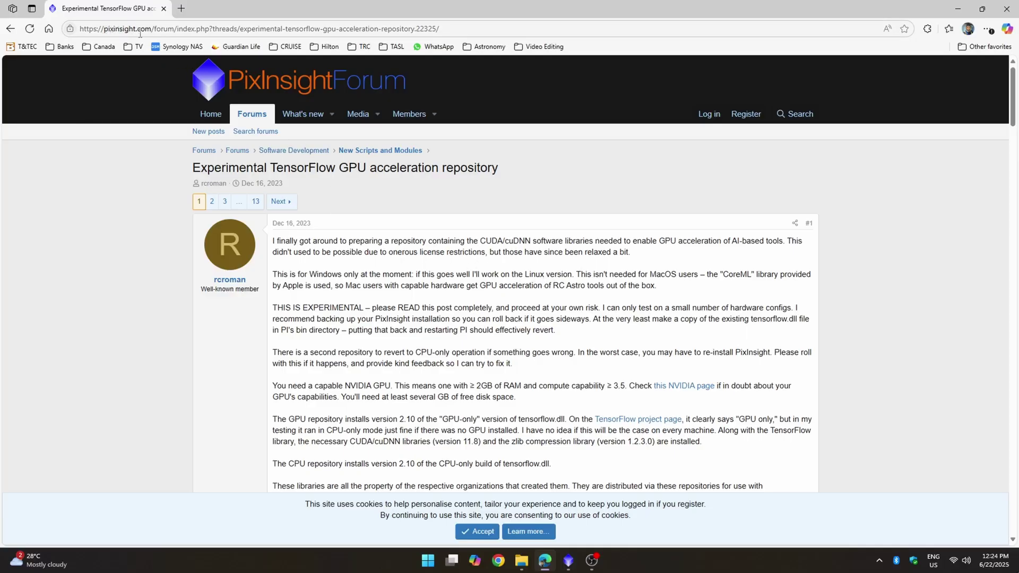
- Scroll down the forum post and bring up the rc-astro GPU repository link's context menu
scroll(374, 217, "down", 5)
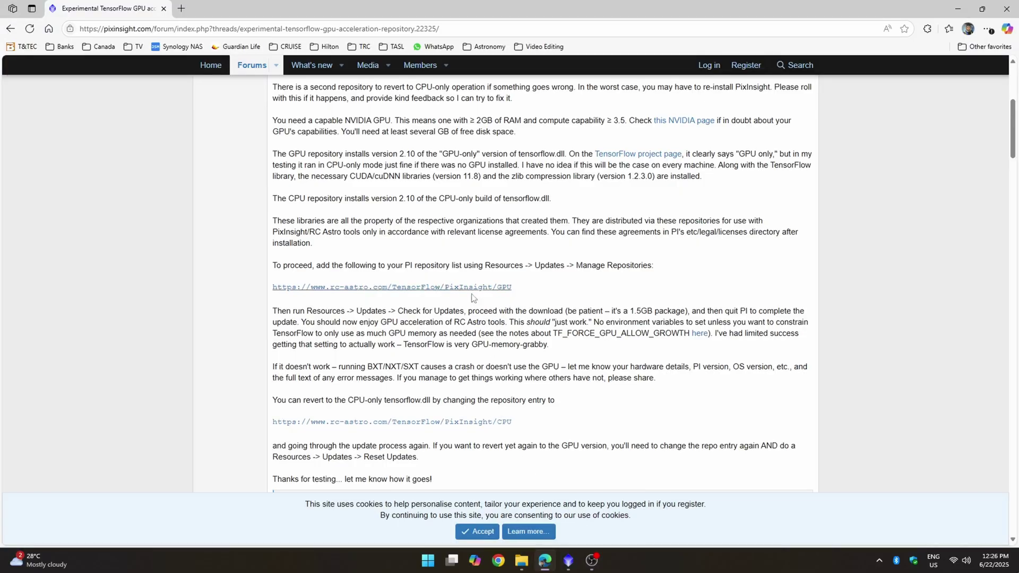
right_click(388, 291)
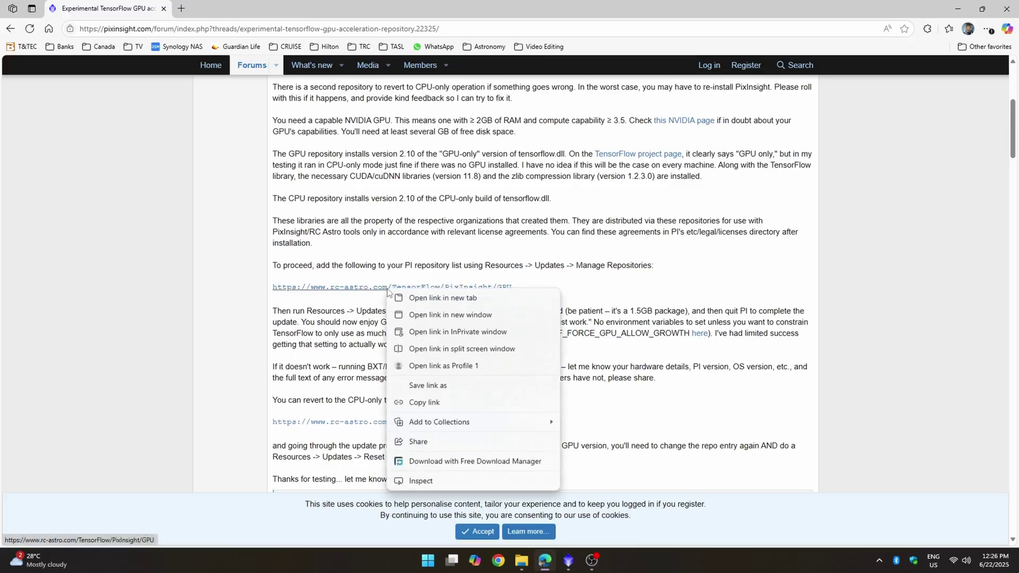
- Copy the GPU repository link address and open PixInsight's Manage Repositories dialog
left_click(425, 403)
left_click(568, 563)
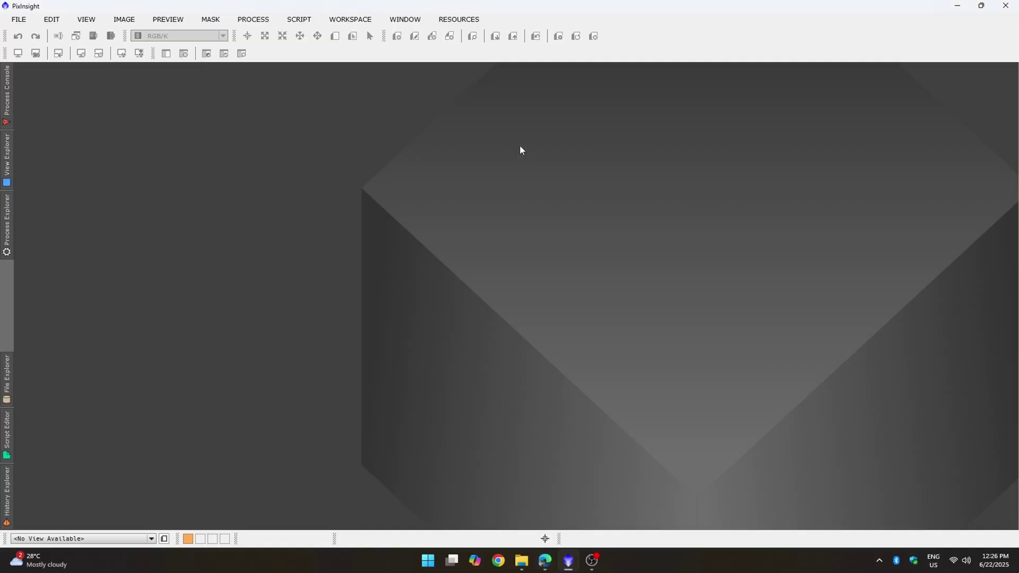
left_click(451, 19)
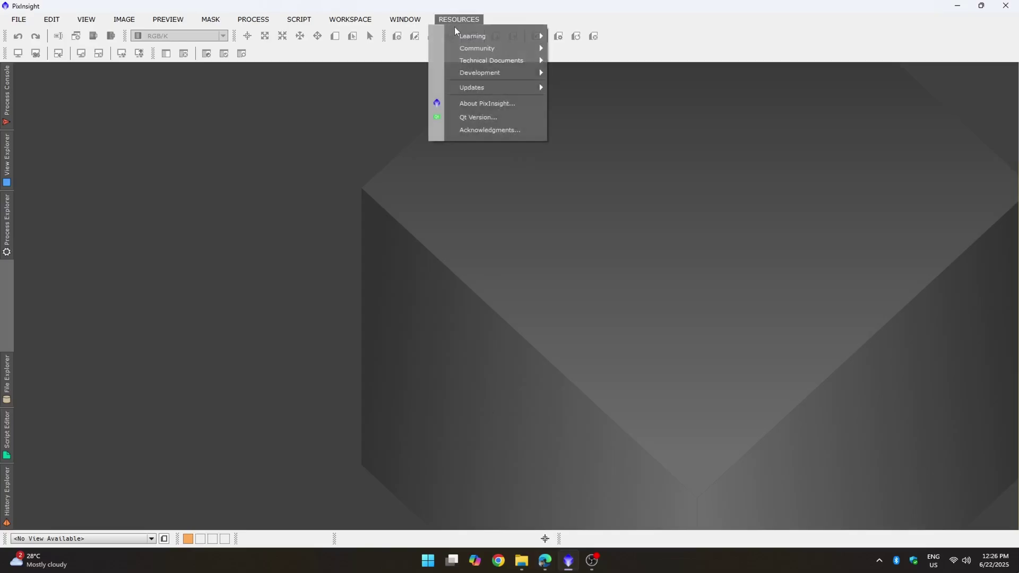
mouse_move(489, 87)
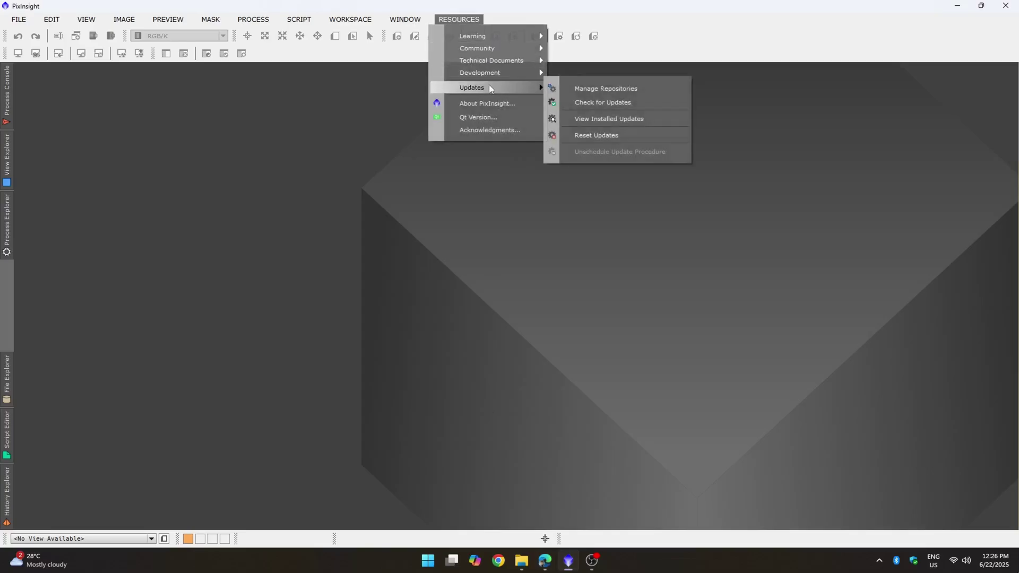
left_click(599, 88)
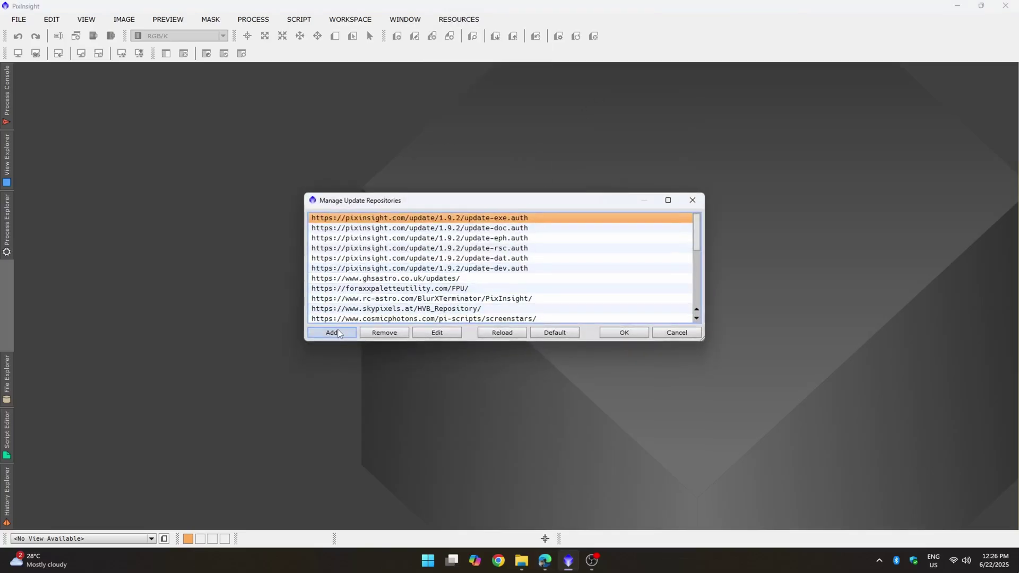
left_click(333, 332)
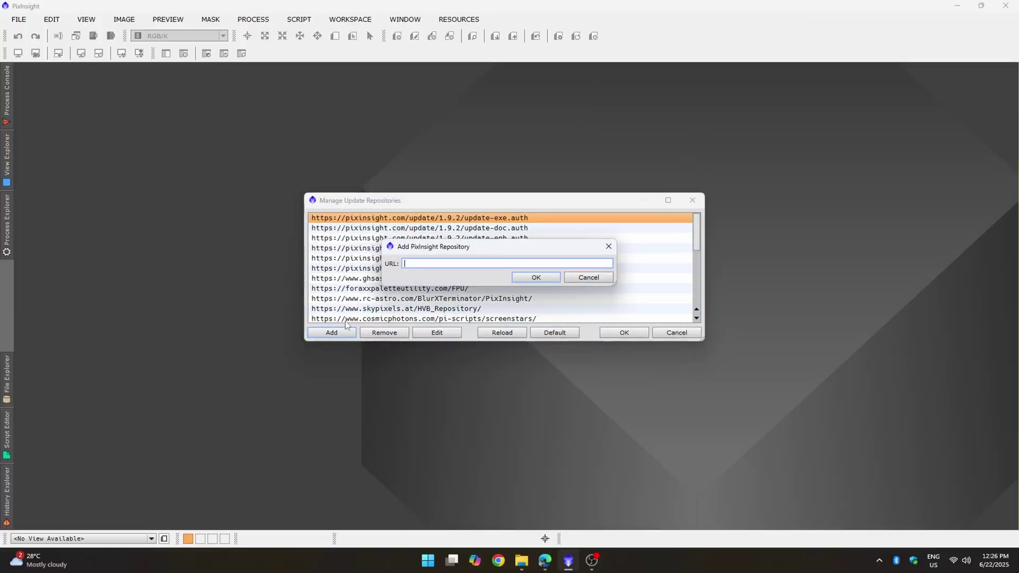
key("ctrl+v")
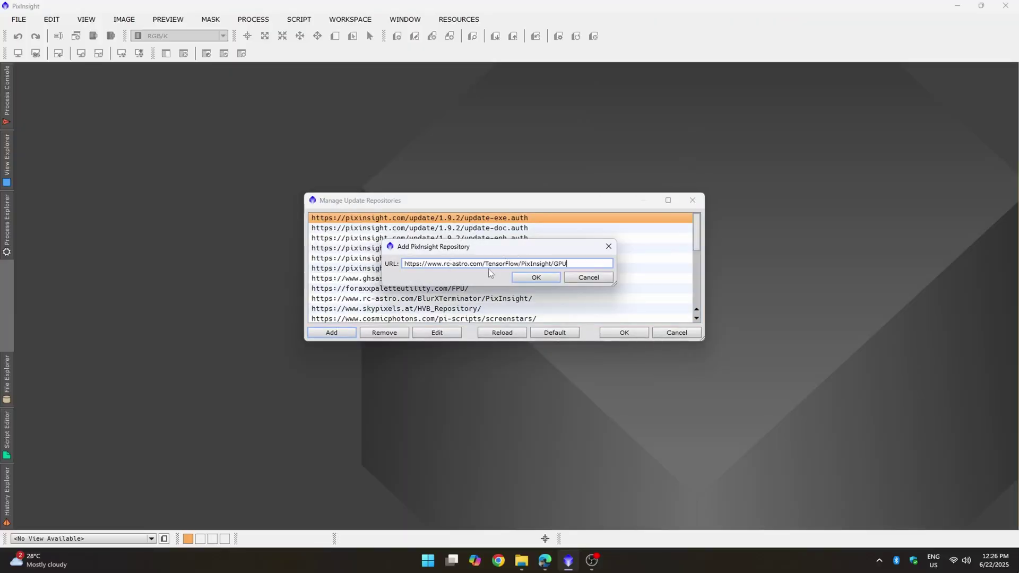
left_click(530, 278)
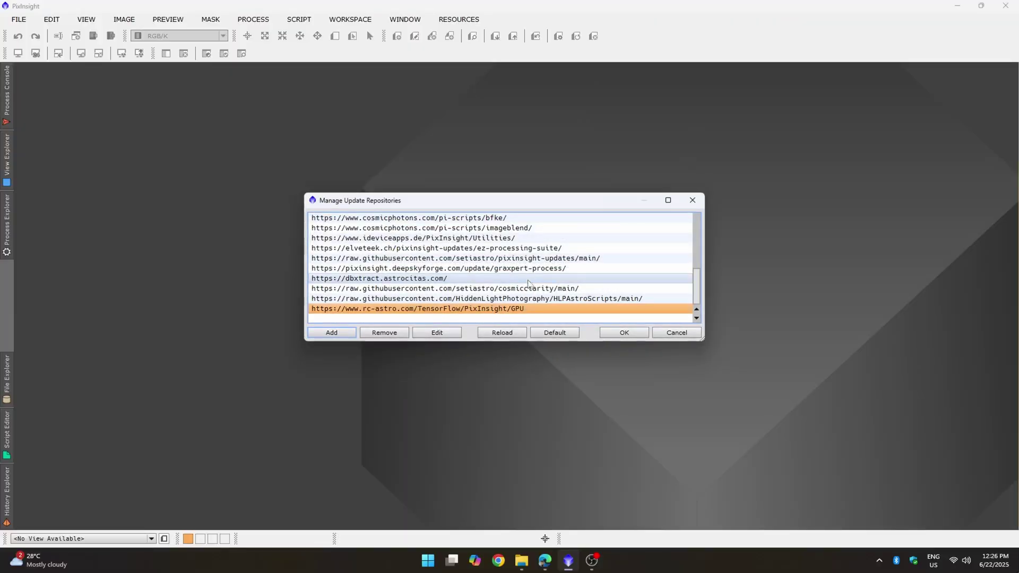
left_click(625, 332)
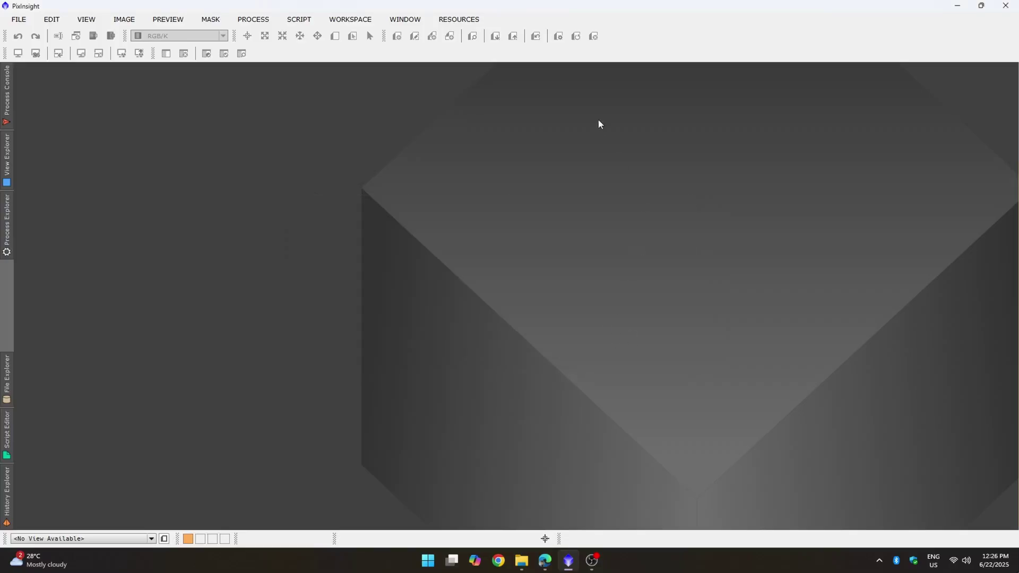
- Check for updates, select all packages and download the TensorFlow GPU 2.10 package
left_click(457, 20)
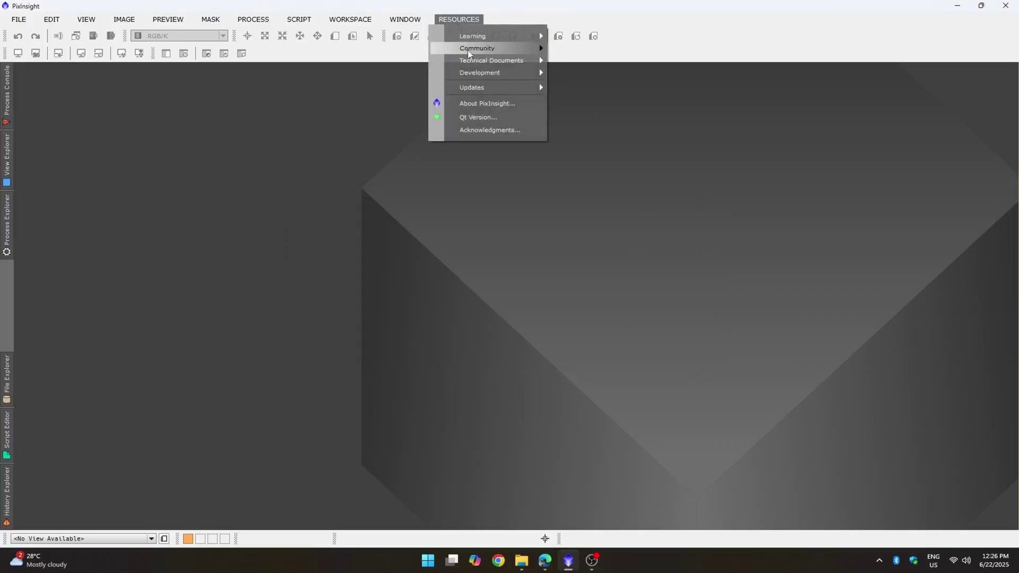
mouse_move(480, 87)
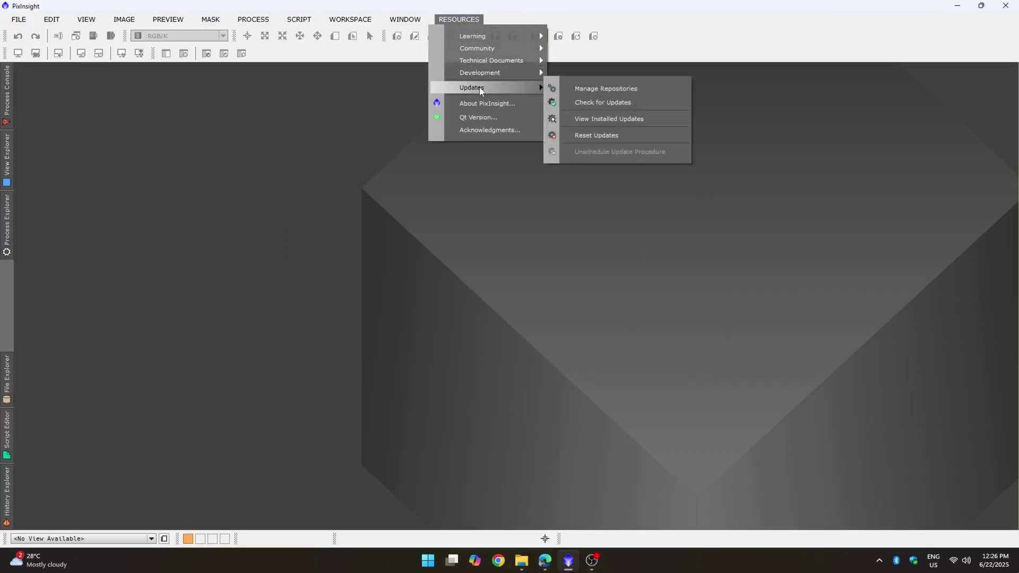
left_click(592, 103)
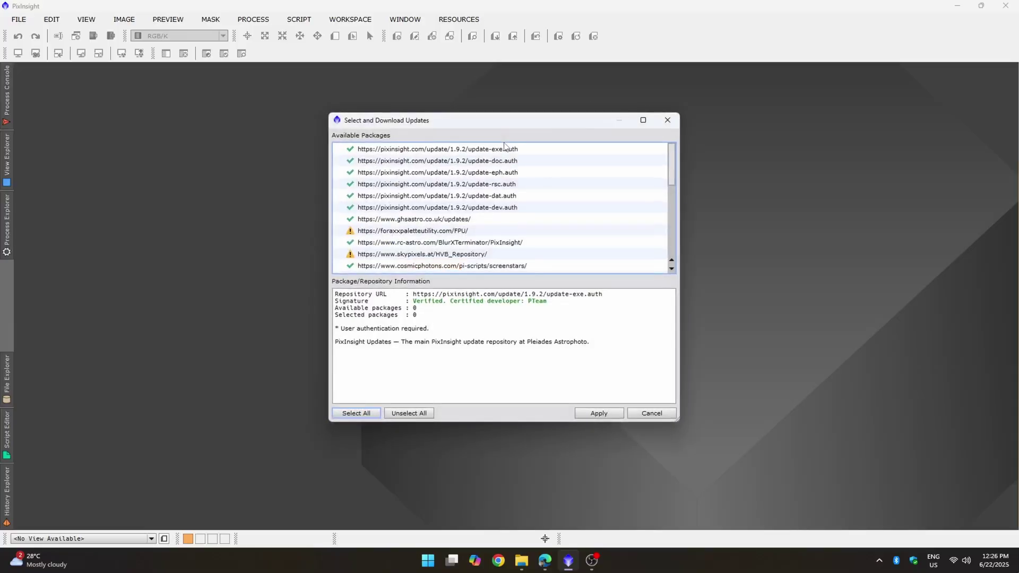
scroll(485, 197, "down", 5)
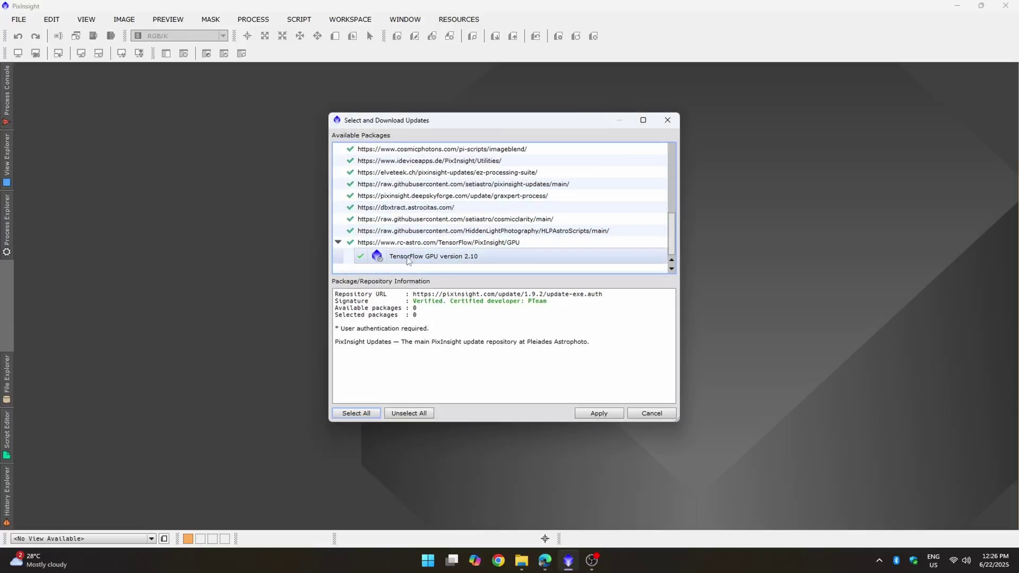
left_click(356, 414)
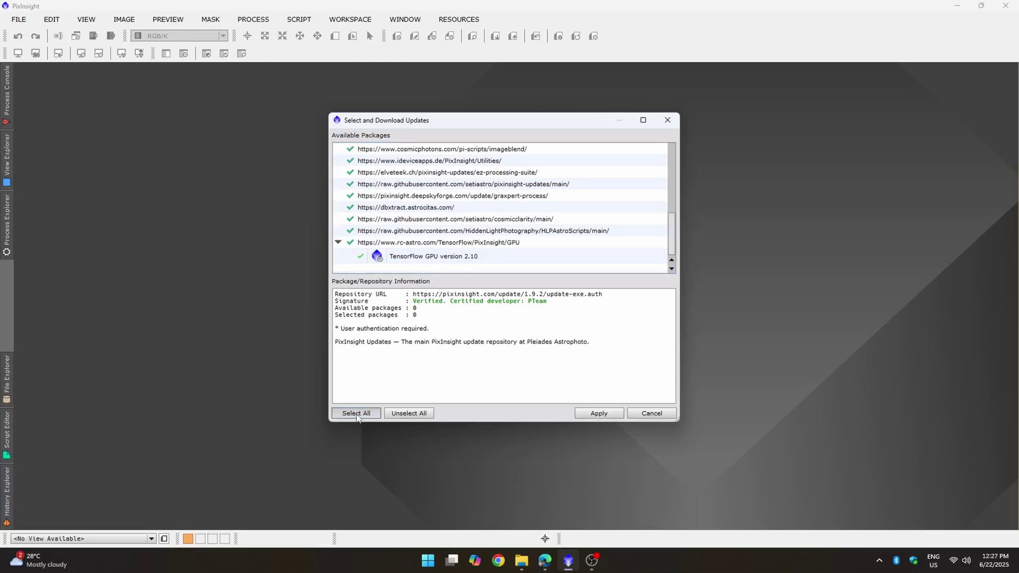
left_click(594, 415)
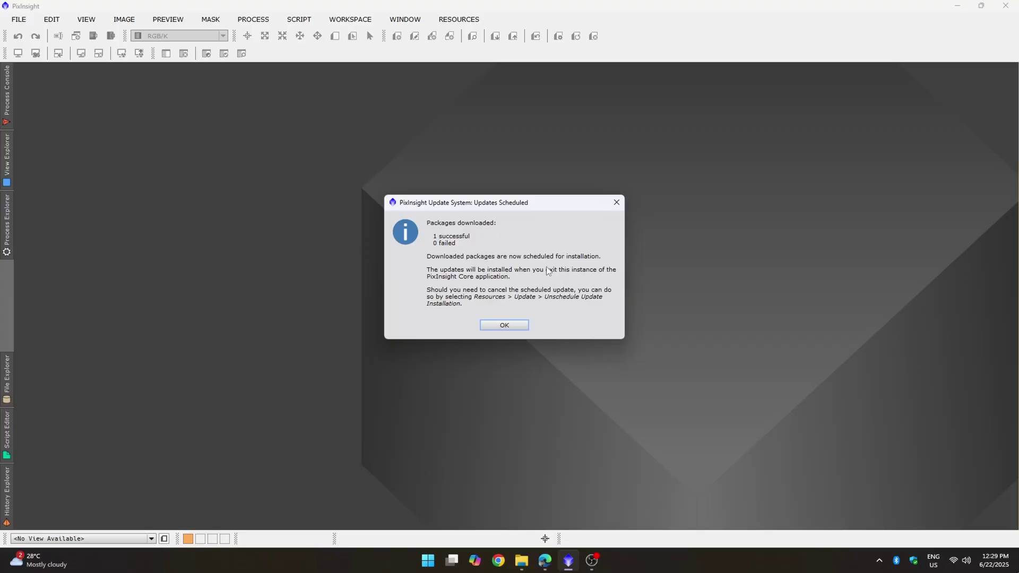
- Acknowledge the scheduled update, exit PixInsight, install the updates and restart it
left_click(504, 328)
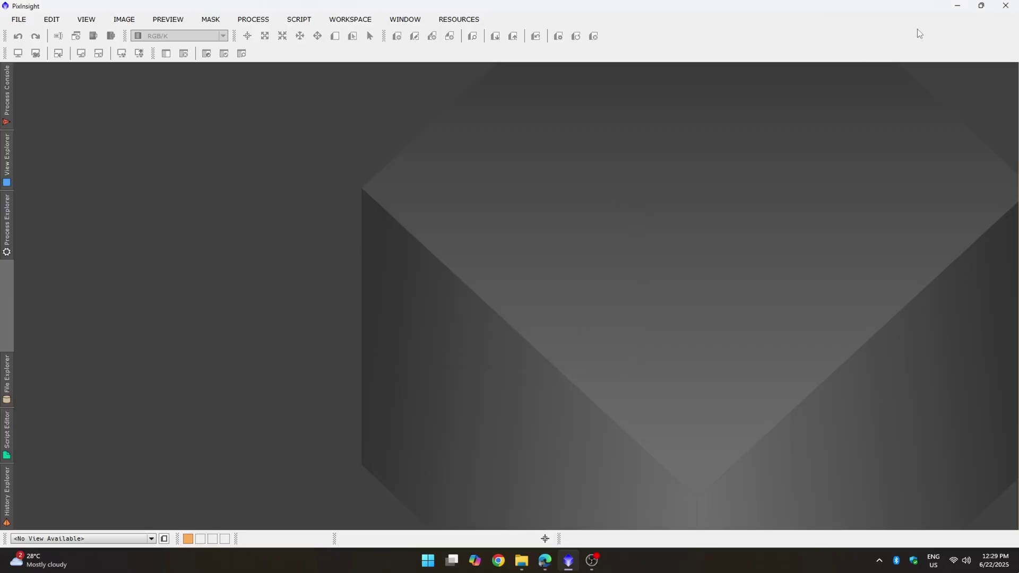
left_click(1008, 7)
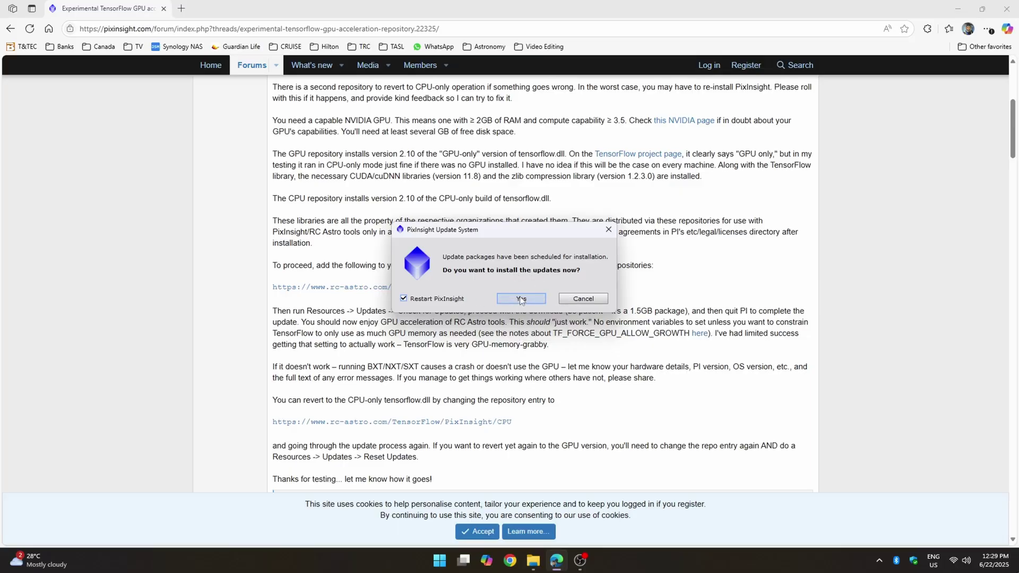
left_click(521, 299)
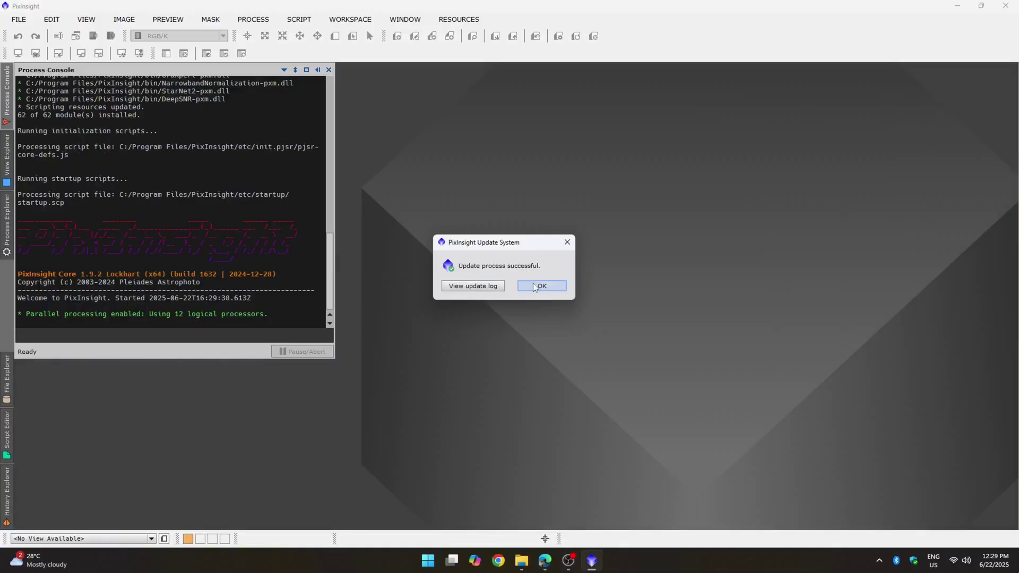
left_click(541, 287)
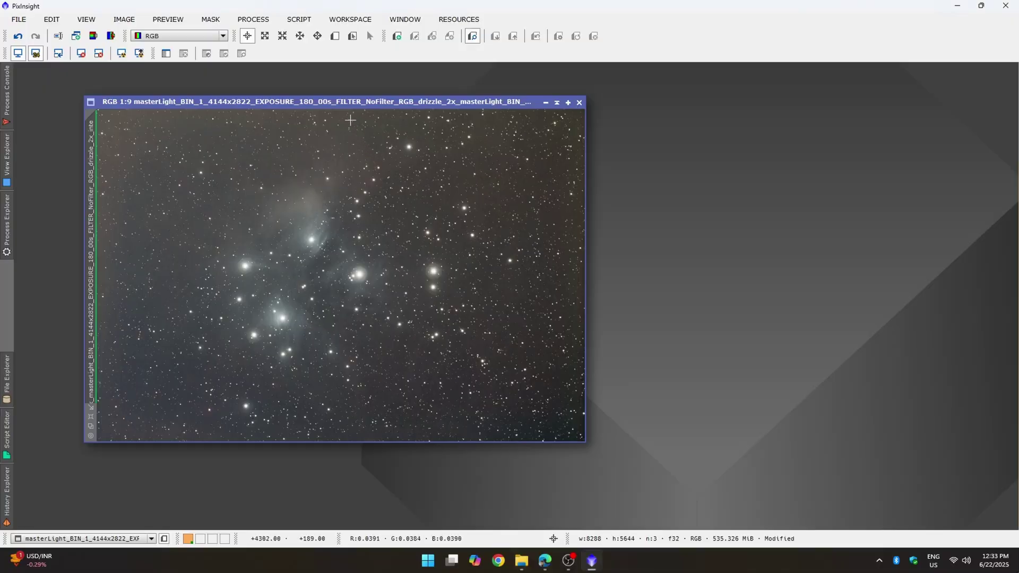
- Launch the SetiAstro Cosmic Clarity - Denoise script for the drizzled Pleiades image
left_click(296, 19)
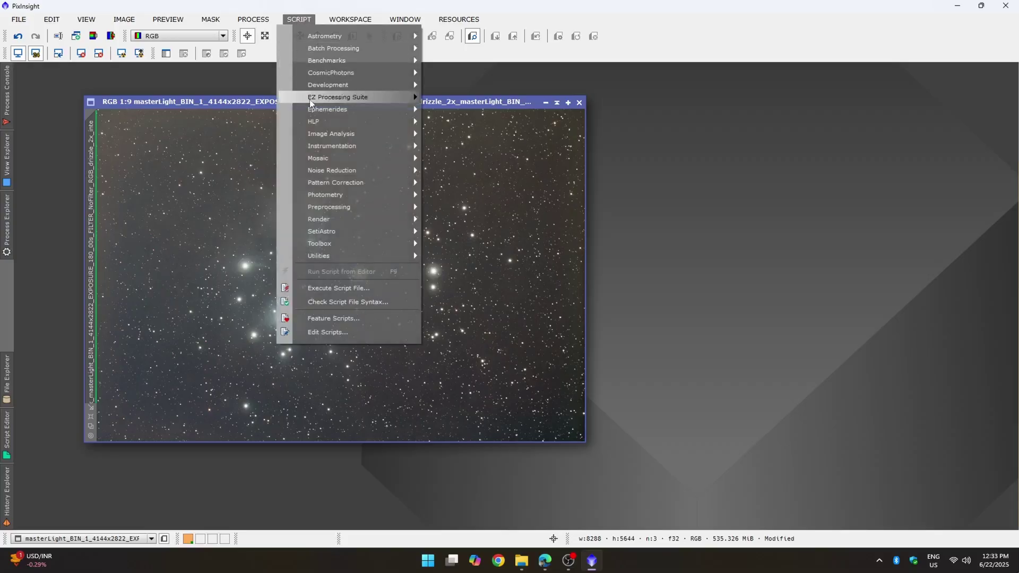
mouse_move(343, 231)
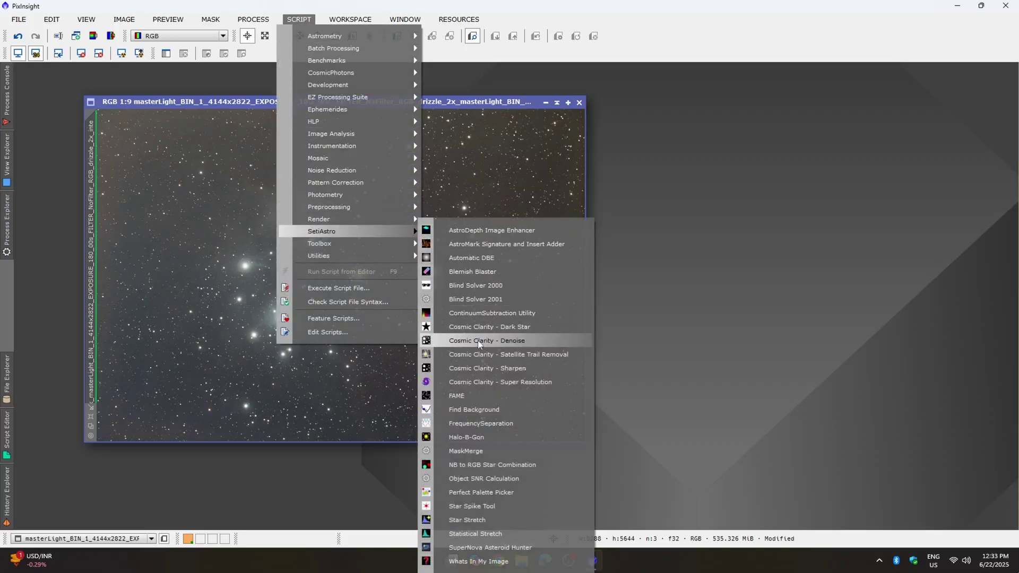
left_click(511, 342)
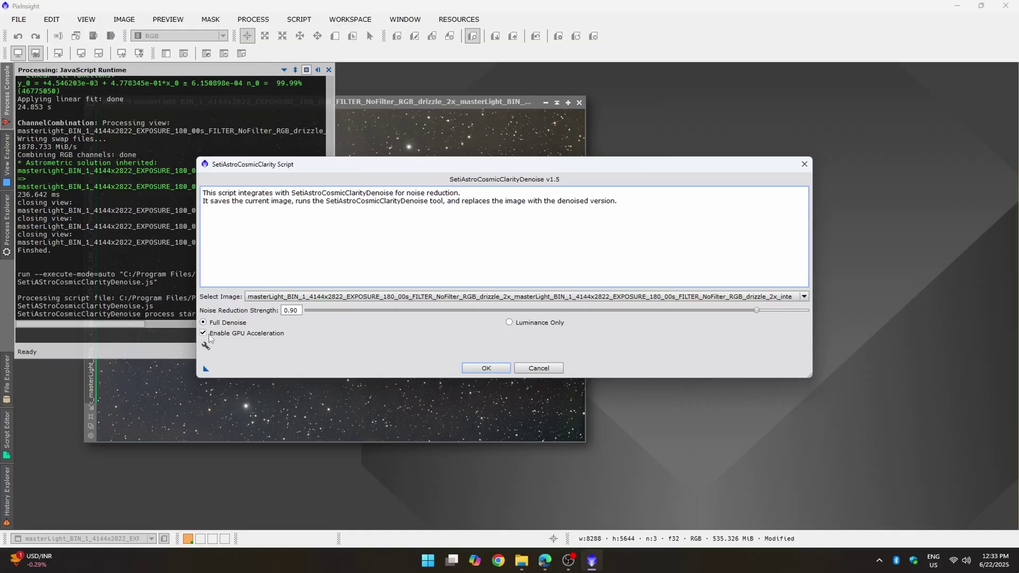
- Run Cosmic Clarity Full Denoise at strength 0.90 with GPU acceleration enabled
left_click(494, 366)
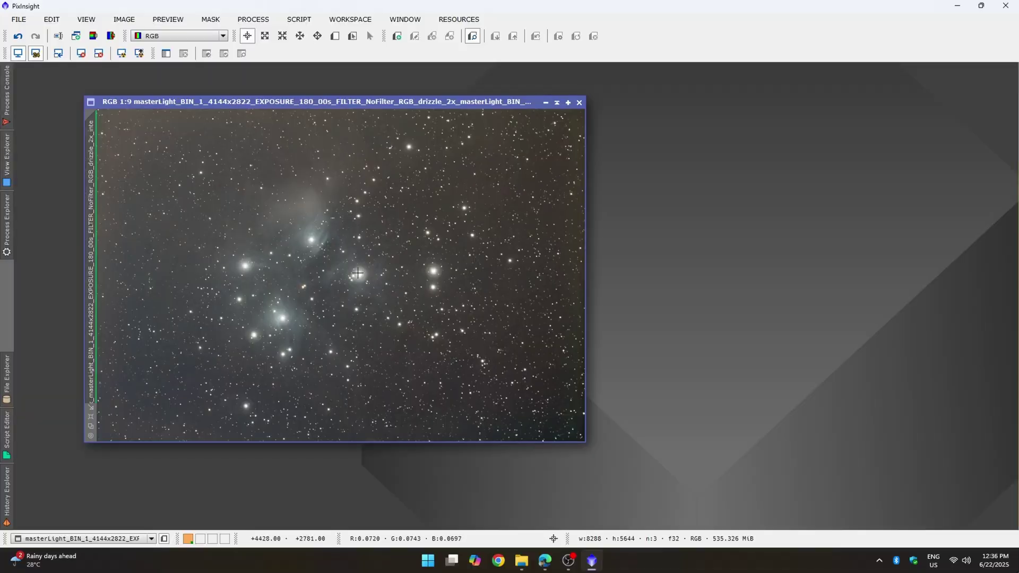
left_click_drag(270, 104, 387, 124)
scroll(541, 237, "up", 10)
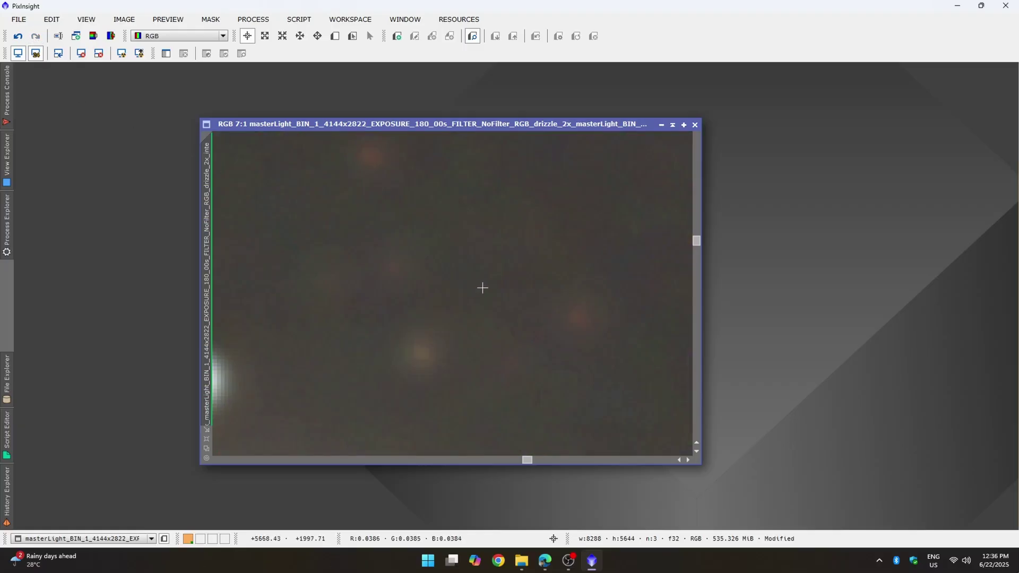
scroll(487, 287, "down", 2)
scroll(487, 288, "down", 10)
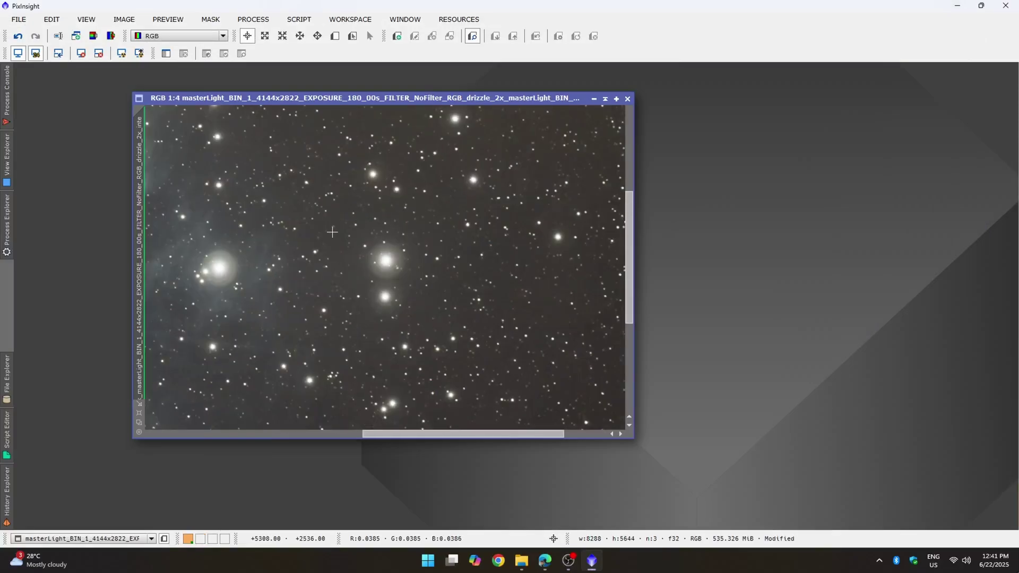
scroll(333, 232, "up", 2)
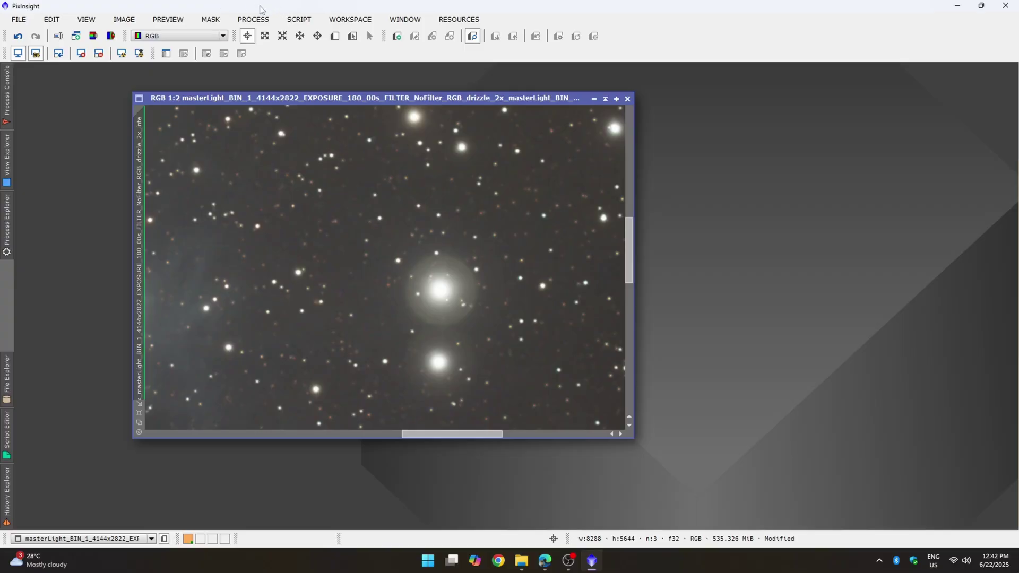
- Apply BlurXTerminator to the Pleiades image with Sharpen Stars 0.50 and Sharpen Nonstellar 0.90
left_click(252, 20)
mouse_move(320, 14)
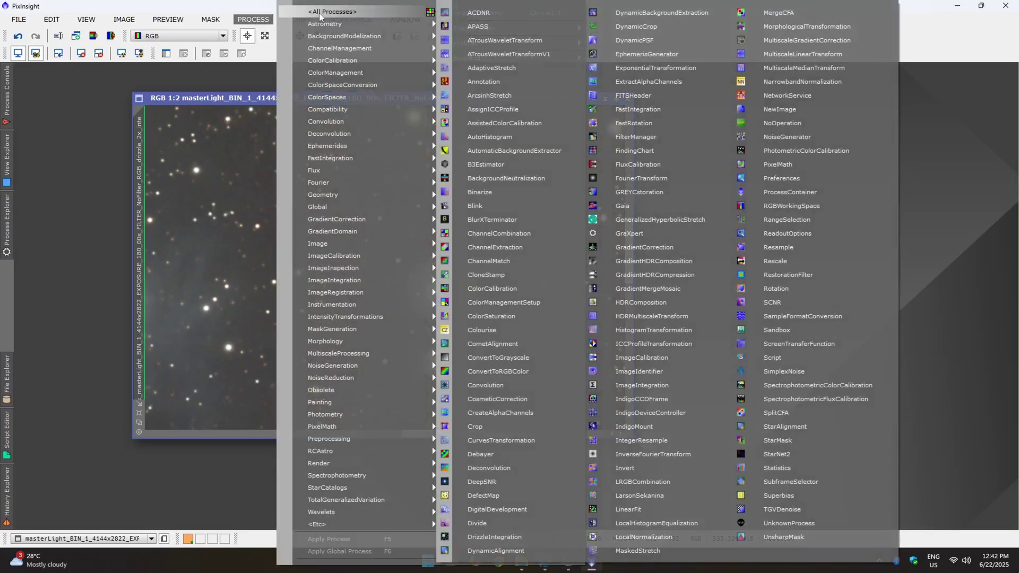
left_click(482, 219)
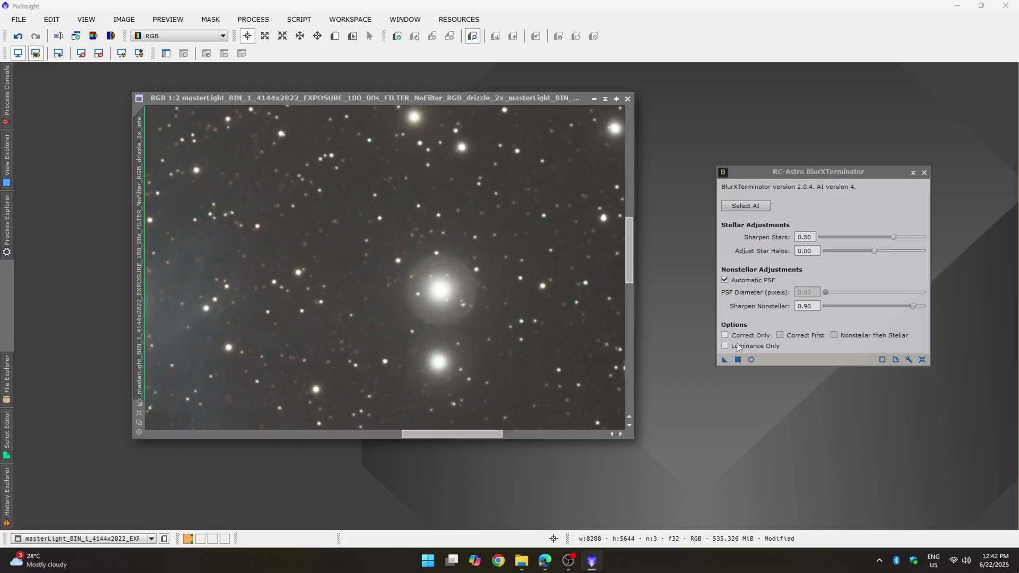
left_click_drag(724, 362, 386, 285)
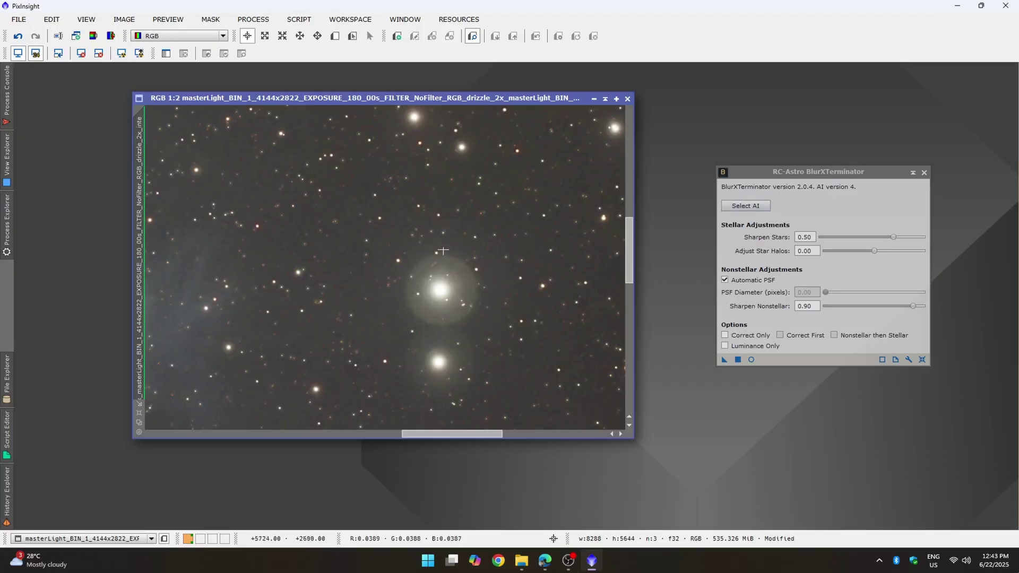
scroll(433, 237, "up", 2)
scroll(423, 253, "down", 2)
scroll(423, 253, "up", 3)
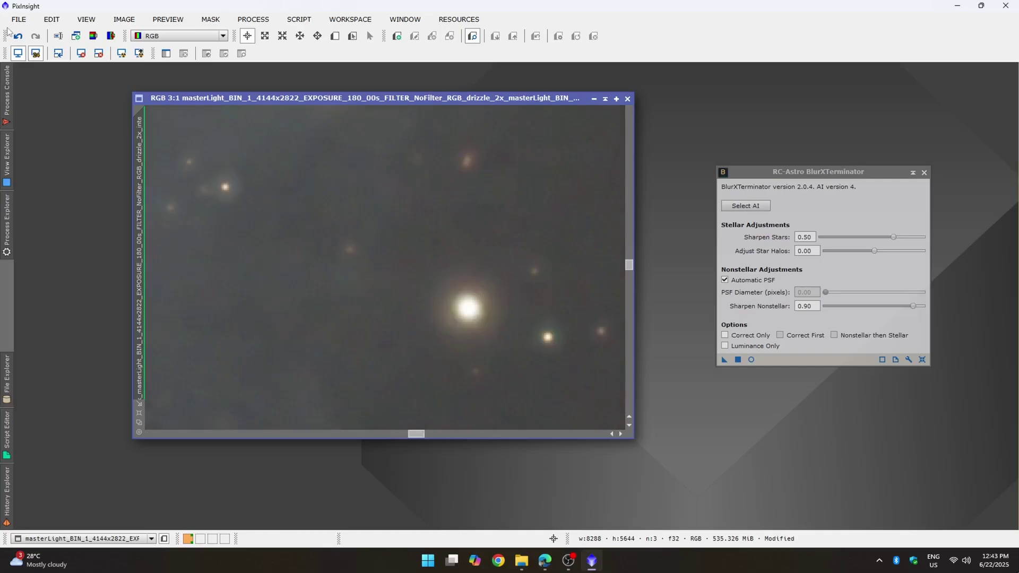
left_click(18, 36)
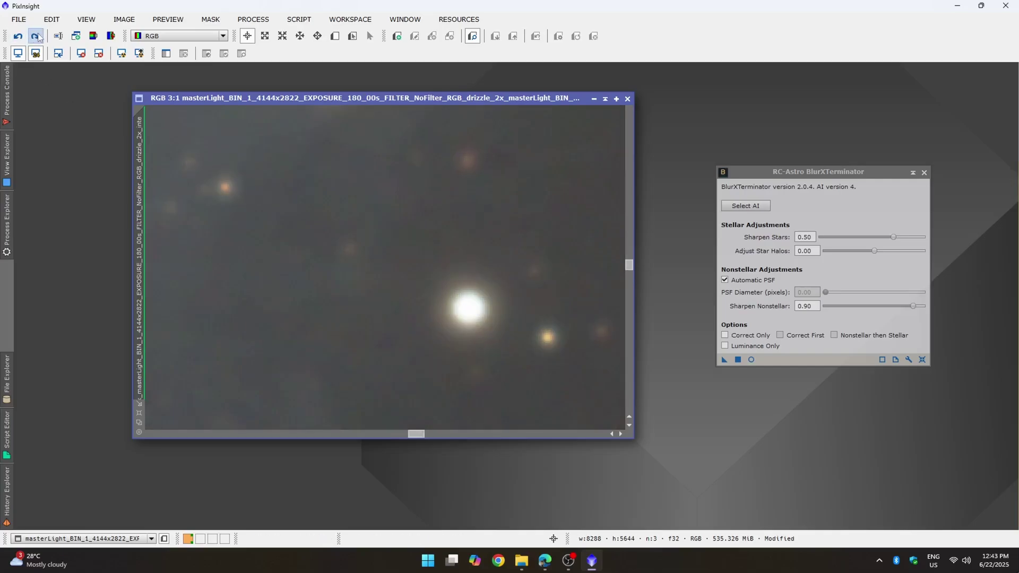
left_click(36, 36)
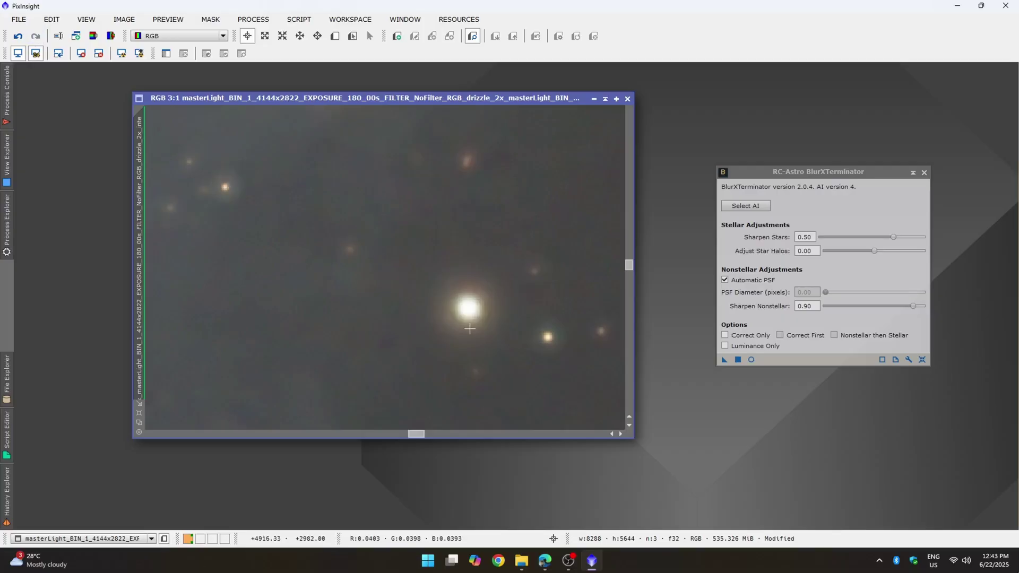
scroll(470, 329, "down", 8)
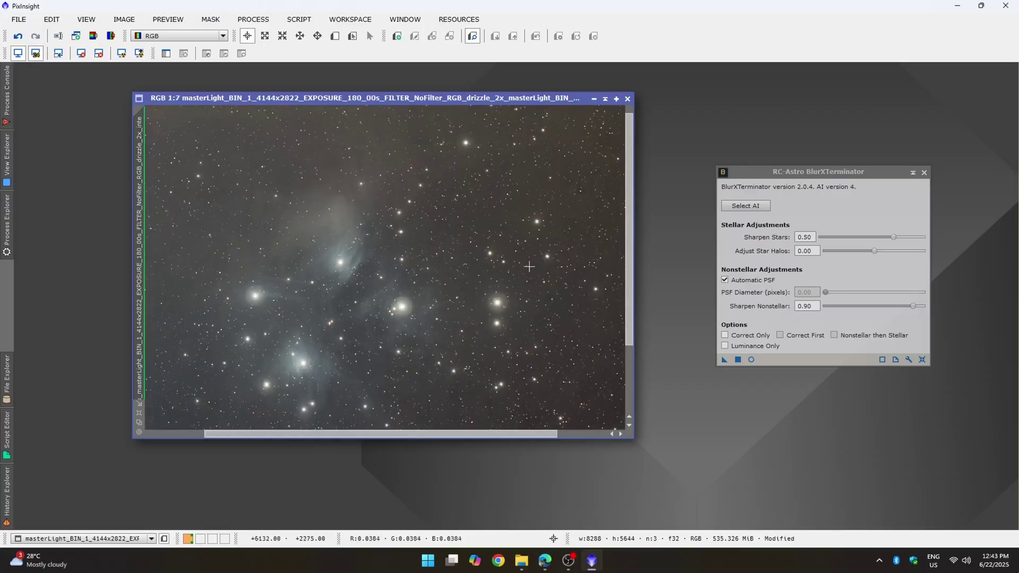